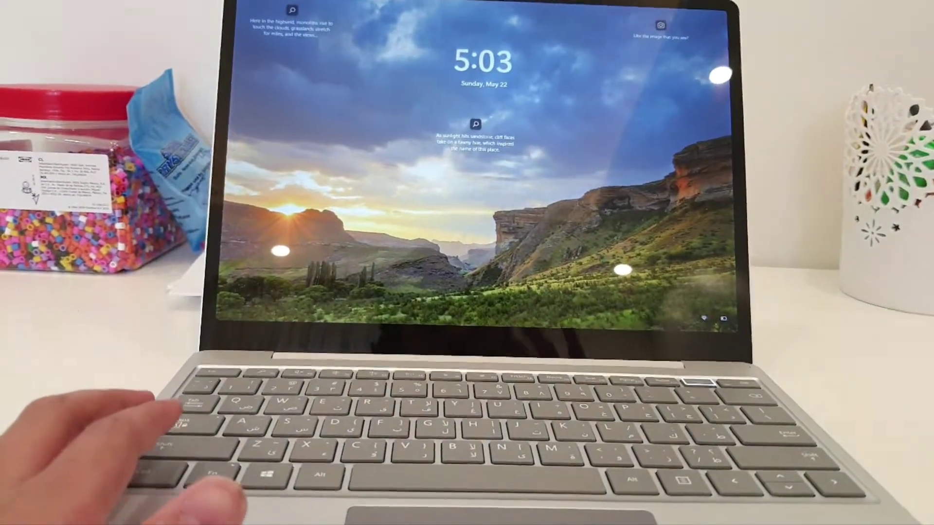
Get past the lock screen and bring up Chrome on the GSMArena Apple iPad Air (2022) page.
key(Return)
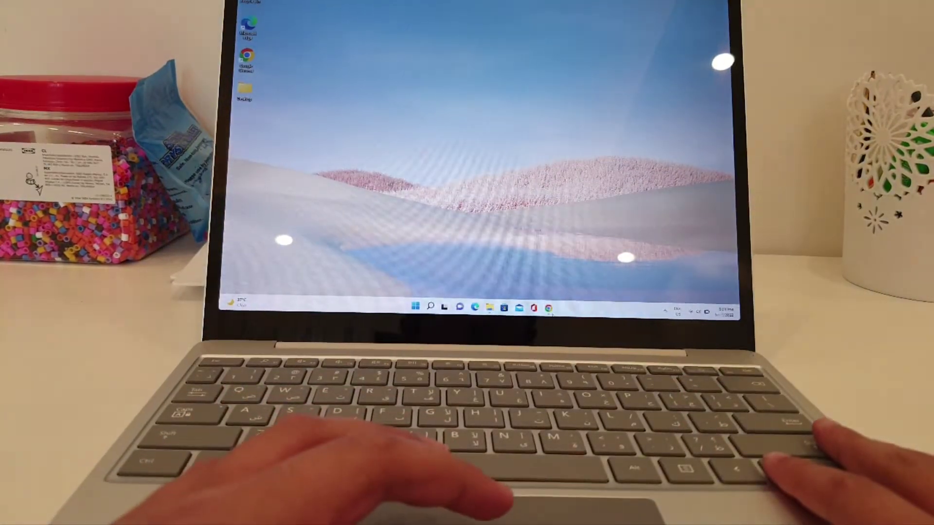
click(548, 307)
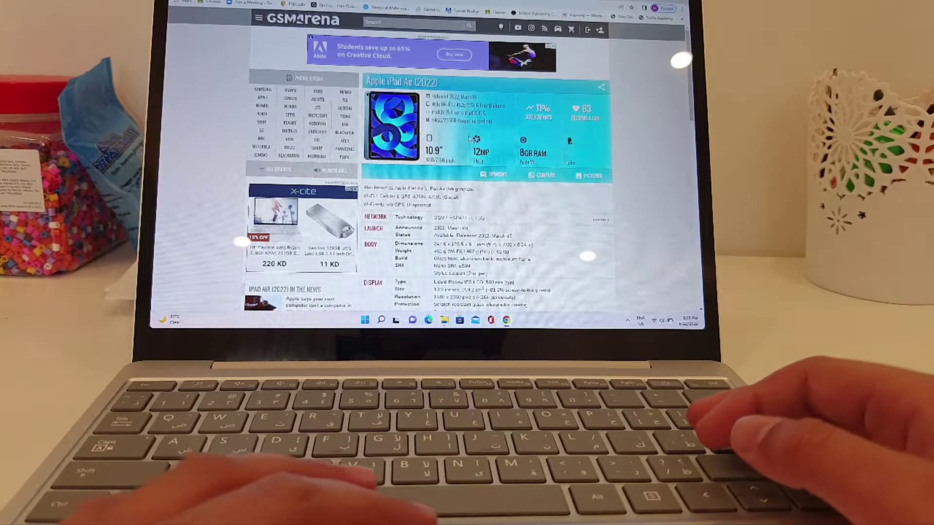
scroll(494, 199, down, 1)
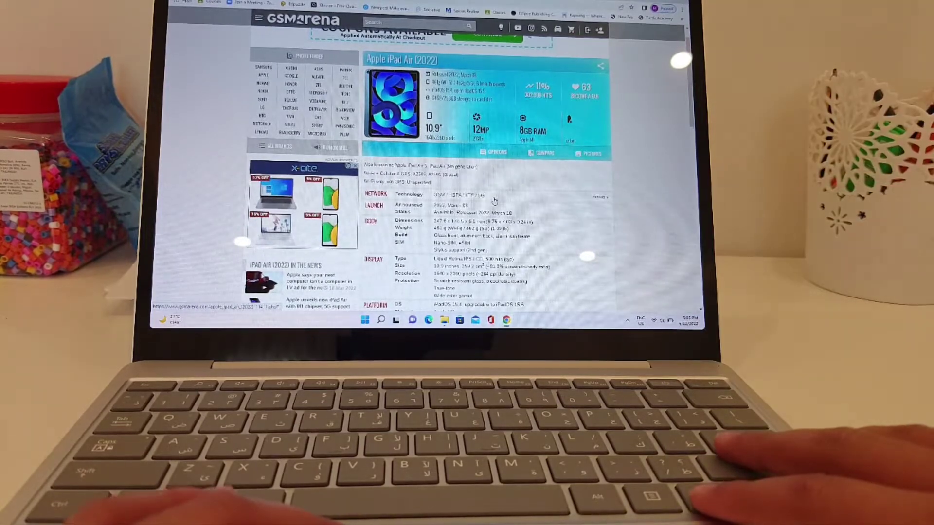
Move down the iPad Air (2022) spec table toward the memory, camera and sound rows.
key(Down)
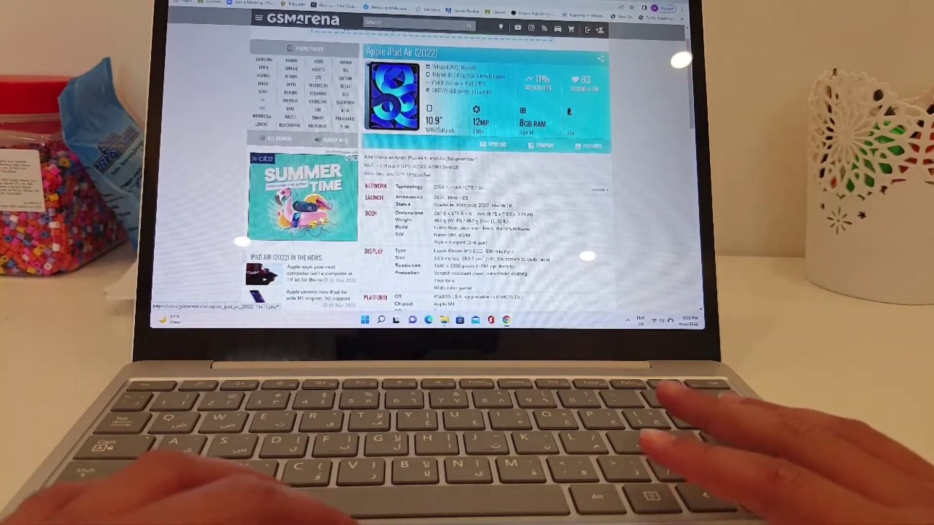
key(Down)
key(Down)
key(Down)
key(Down)
key(Down)
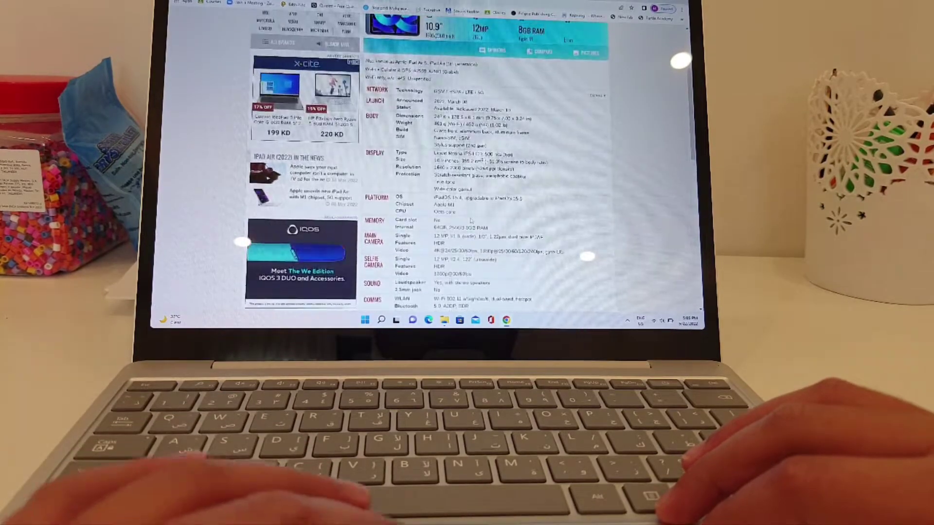
scroll(468, 168, up, 3)
scroll(468, 168, up, 1)
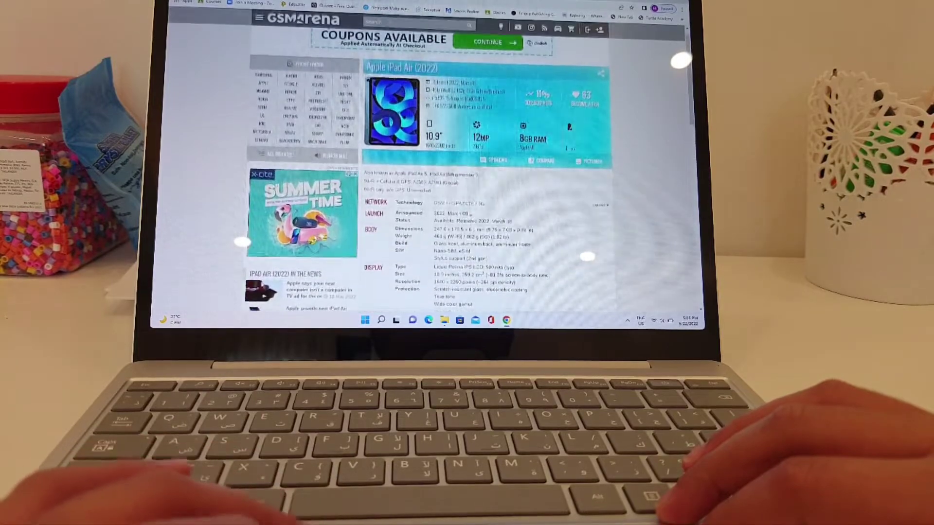
scroll(471, 213, down, 1)
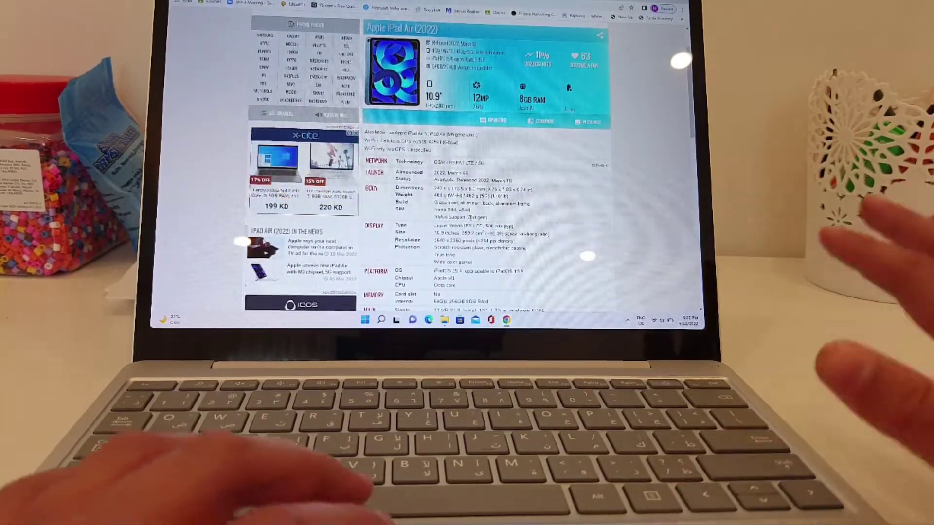
Move down the iPad Air (2022) spec sheet toward the battery and related devices rows.
key(Down)
key(Down)
key(Down)
key(Down)
key(Down)
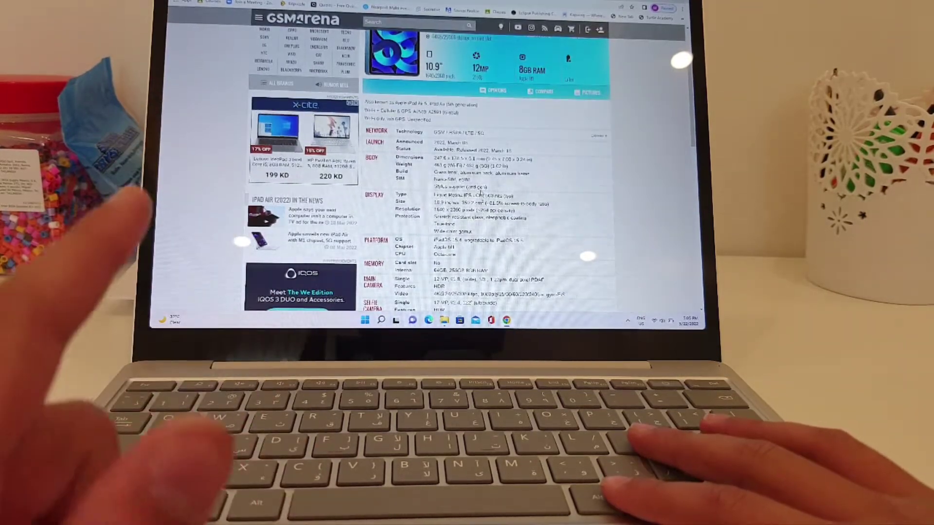
scroll(464, 180, up, 1)
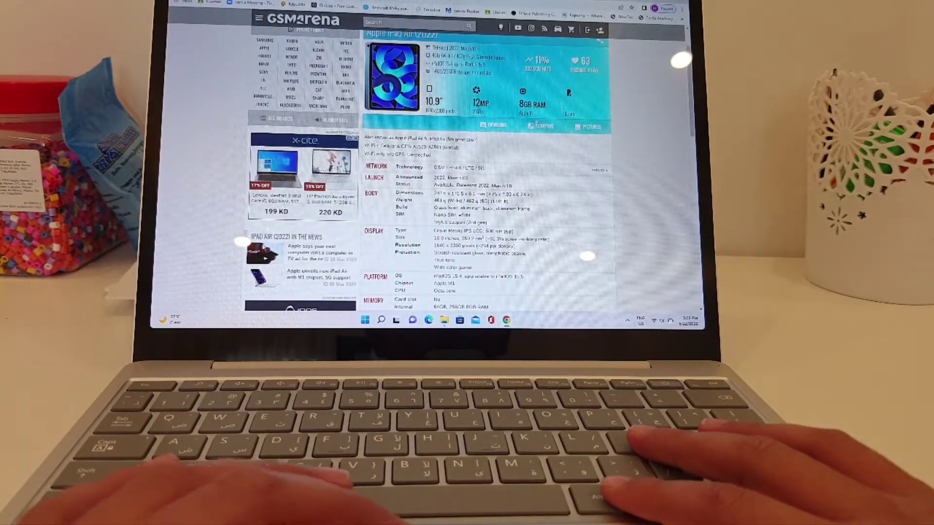
scroll(499, 214, down, 1)
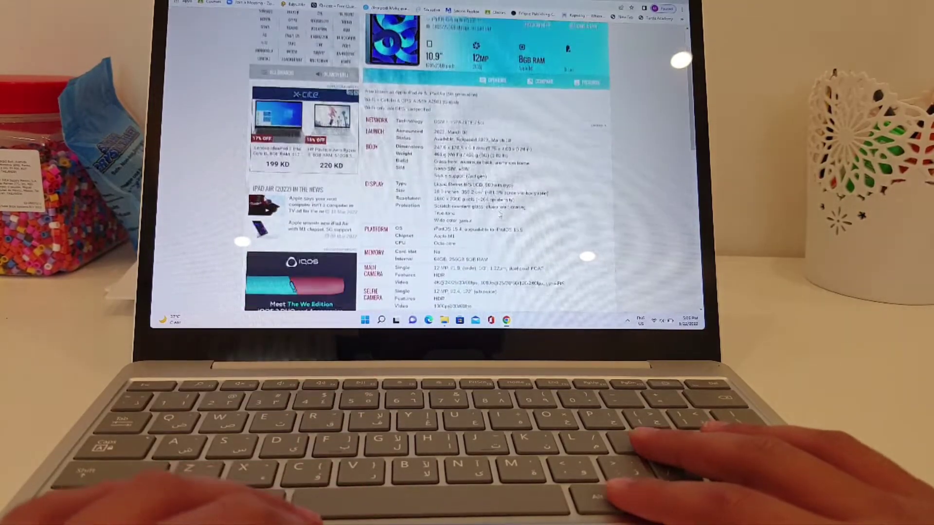
scroll(499, 213, down, 3)
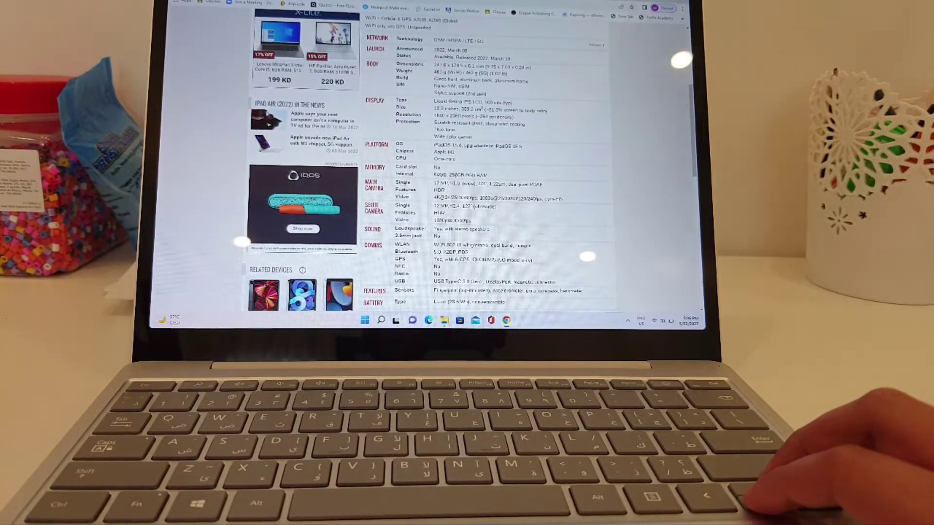
Scroll the iPad Air page down to user opinions, then back up to the top.
key(Down)
key(Down)
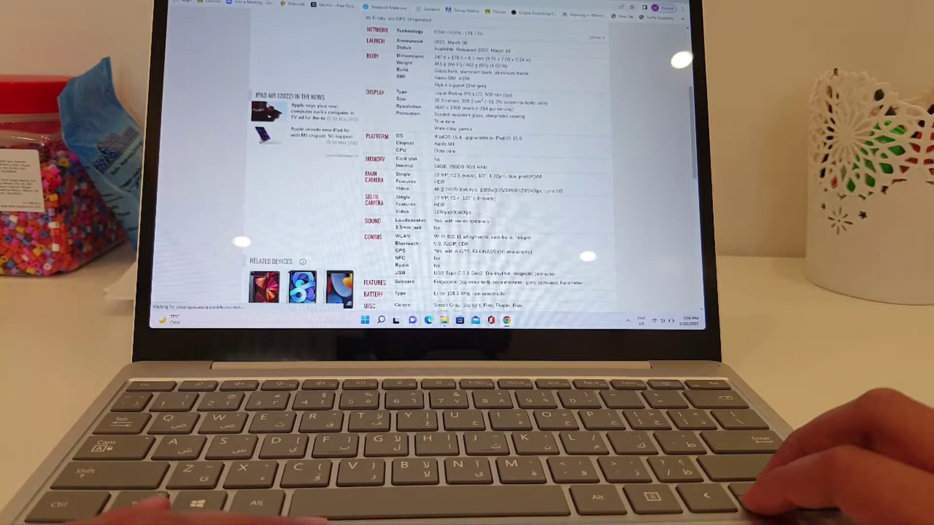
key(Down)
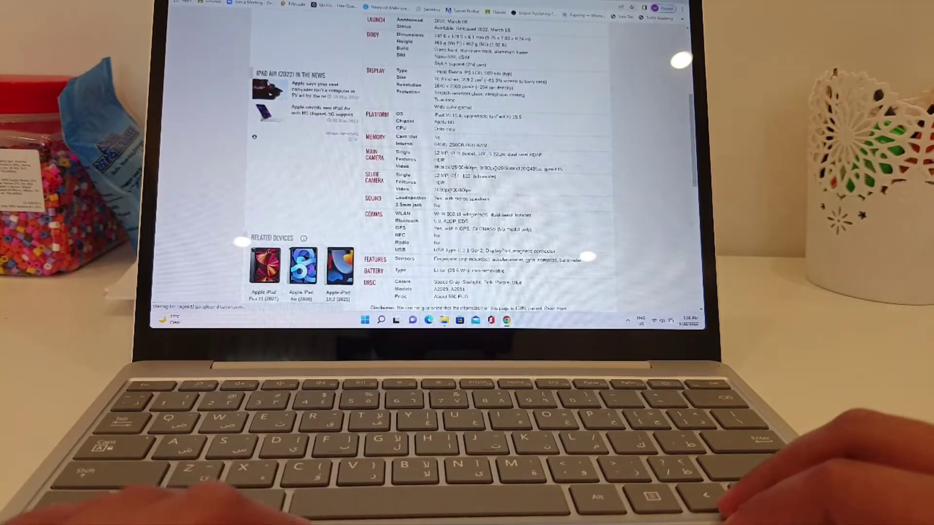
key(Down)
key(Down)
key(Down)
key(Down)
key(Down)
key(Down)
key(Down)
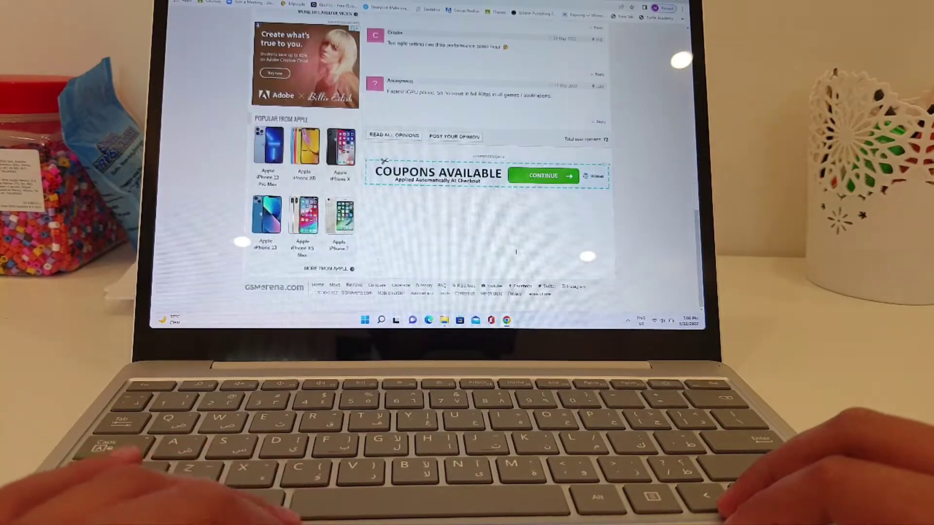
key(Up)
key(Up)
key(Up)
key(Up)
key(Up)
key(Up)
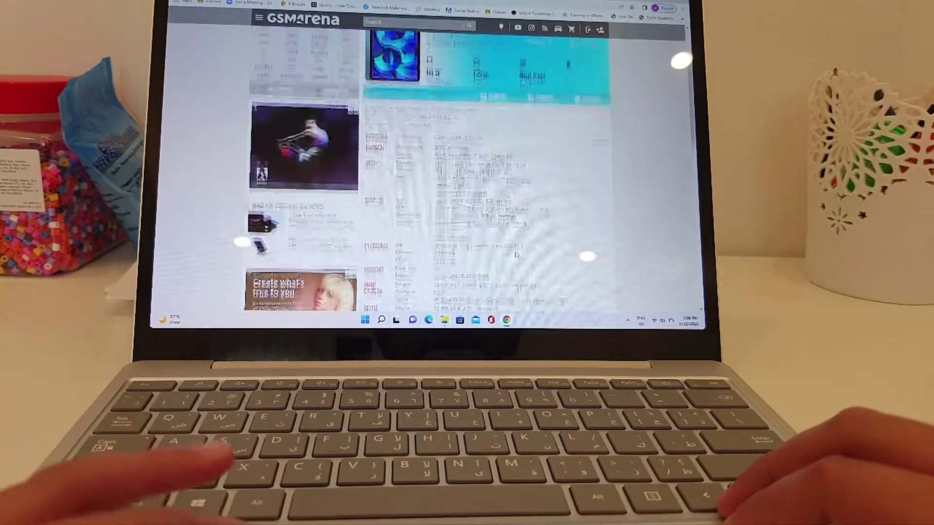
key(Up)
key(Up)
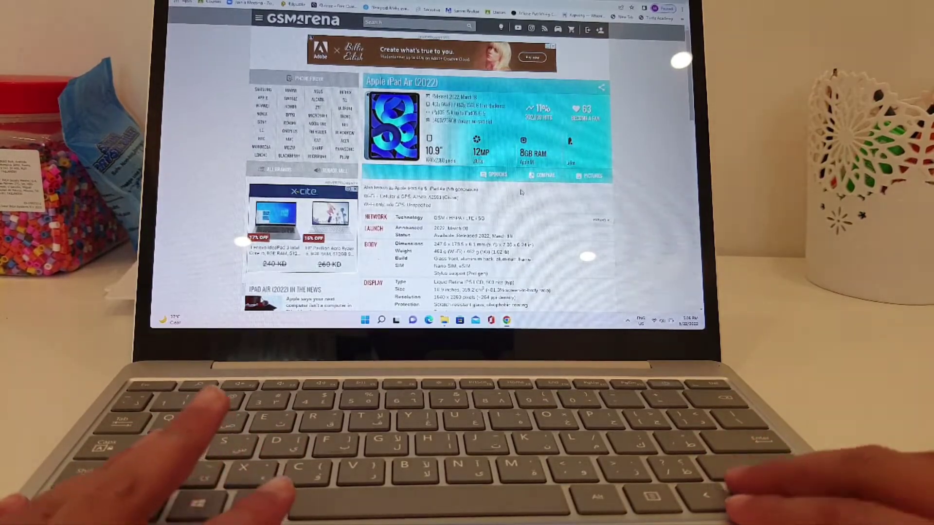
Nudge through the iPad Air (2022) rows from display to connectivity again.
key(Down)
key(Up)
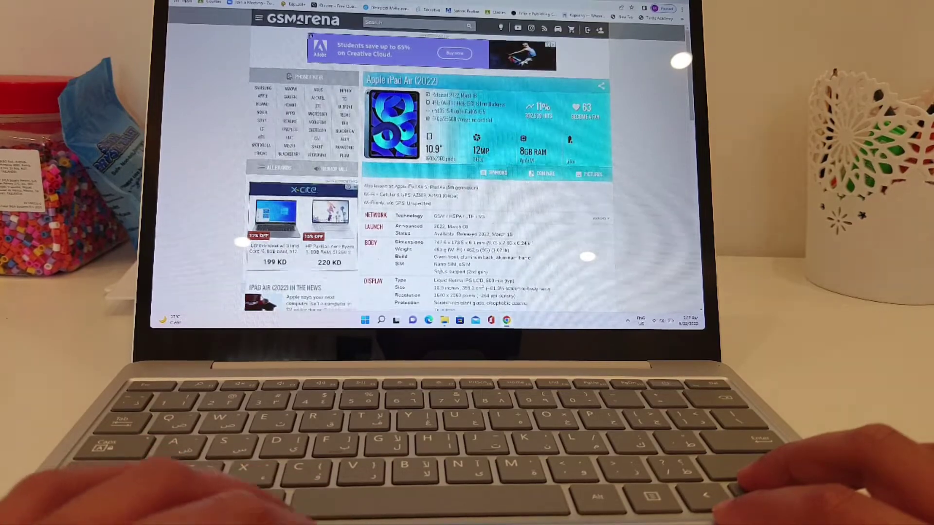
scroll(467, 182, down, 5)
scroll(467, 182, down, 1)
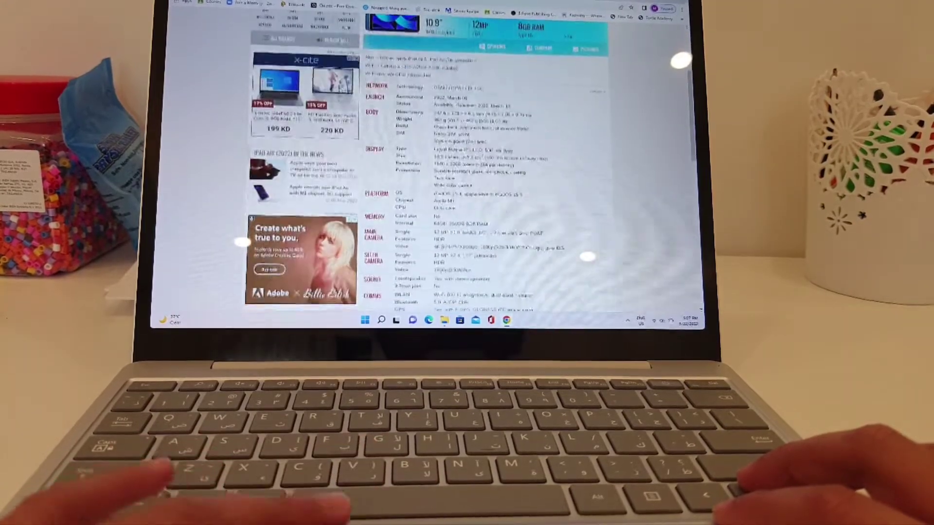
scroll(467, 183, down, 2)
scroll(423, 269, down, 1)
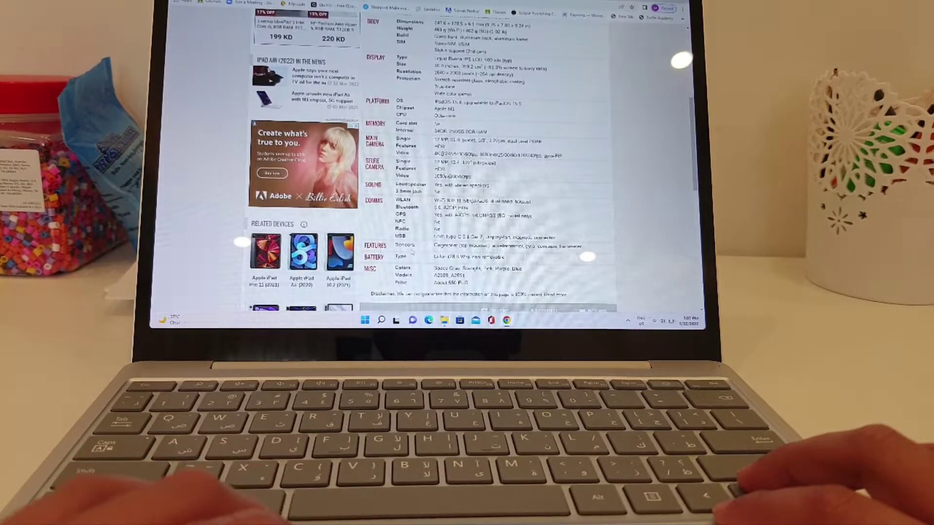
scroll(413, 252, down, 1)
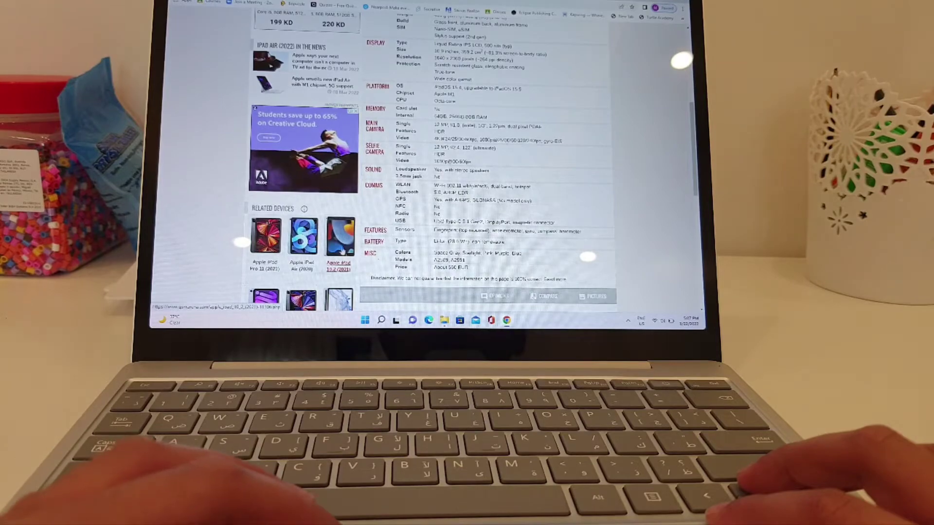
Scroll back up the iPad Air (2022) specs to the display, body and network rows.
key(Up)
key(Up)
key(Up)
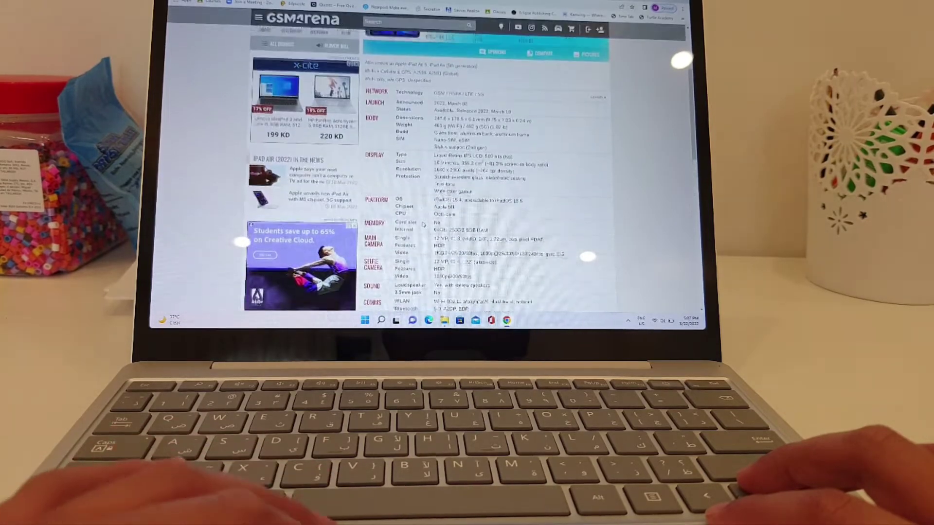
key(Up)
key(Up)
key(Down)
key(Down)
key(Down)
key(Down)
key(Down)
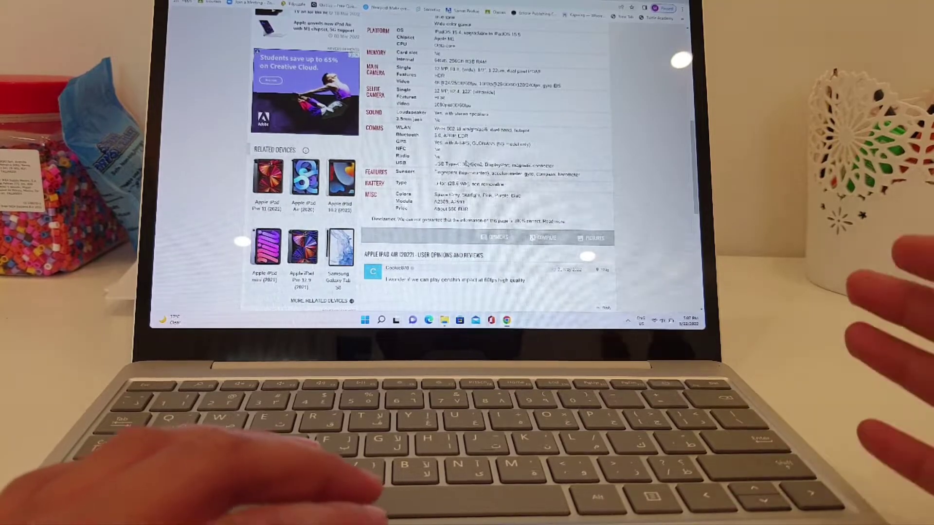
key(Up)
key(Up)
key(Up)
key(Up)
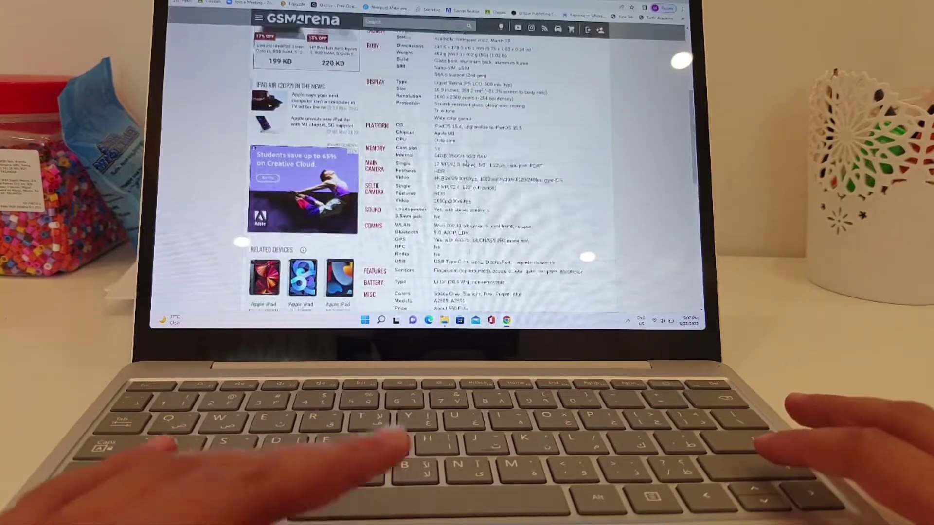
key(Up)
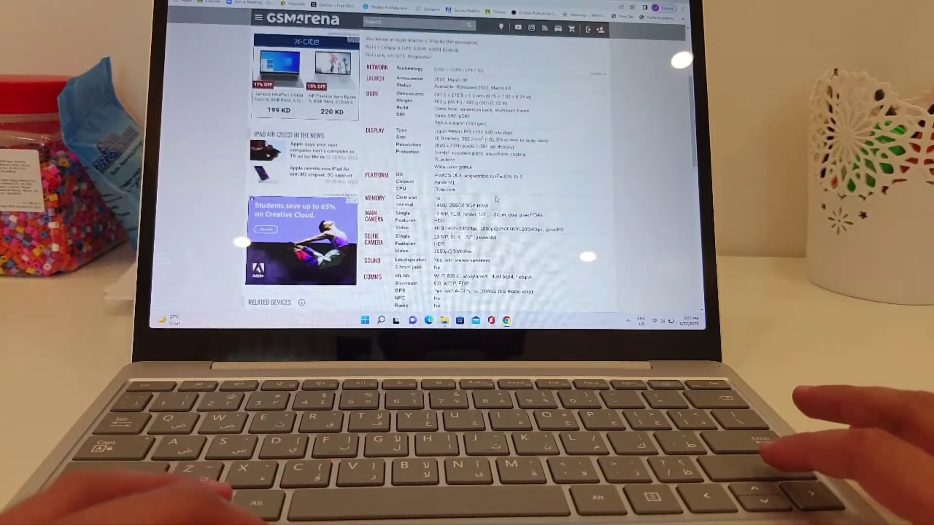
key(Up)
key(Up)
key(Up)
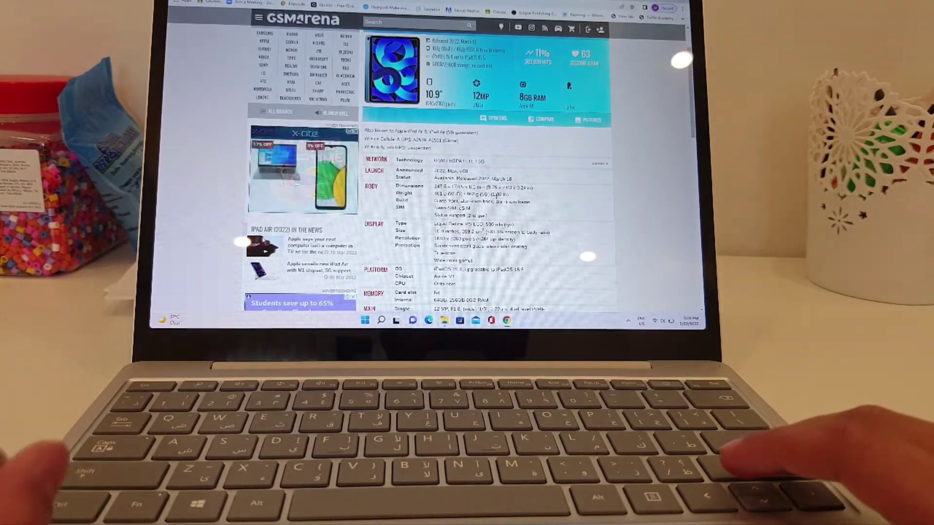
Scroll down past related devices to user opinions, then jump back to the page top.
key(Down)
key(Down)
key(Down)
key(Down)
key(Down)
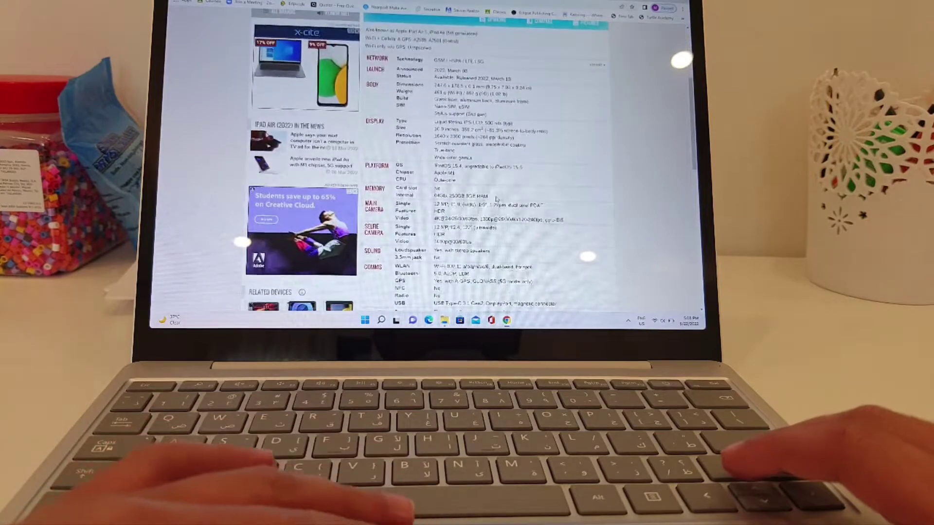
key(Down)
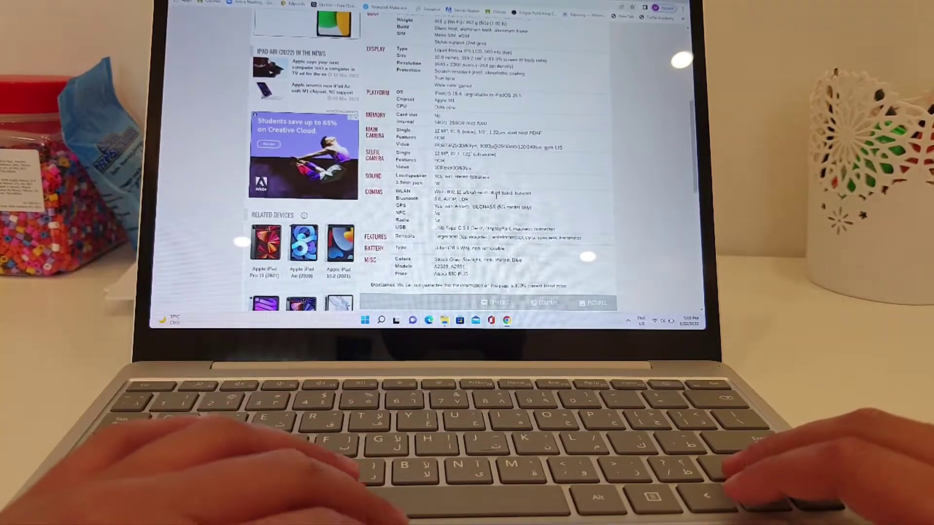
key(Down)
key(Down)
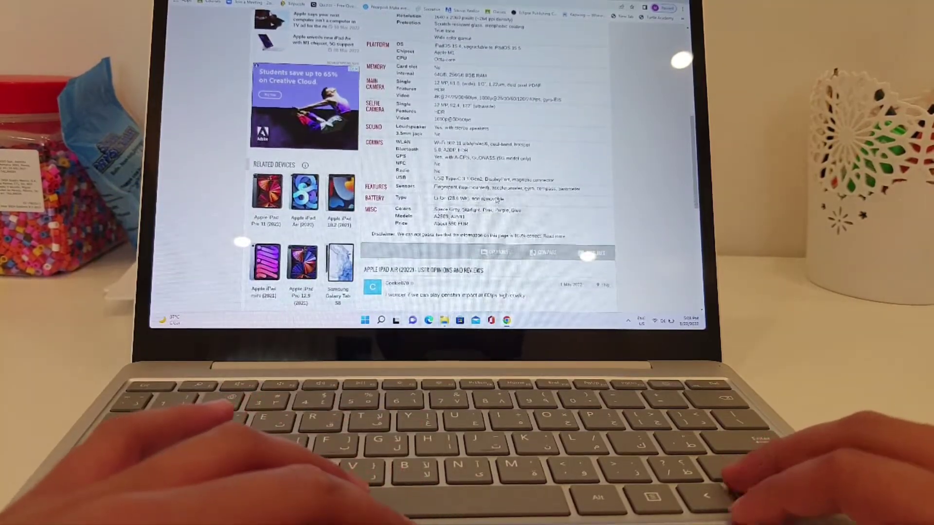
key(Down)
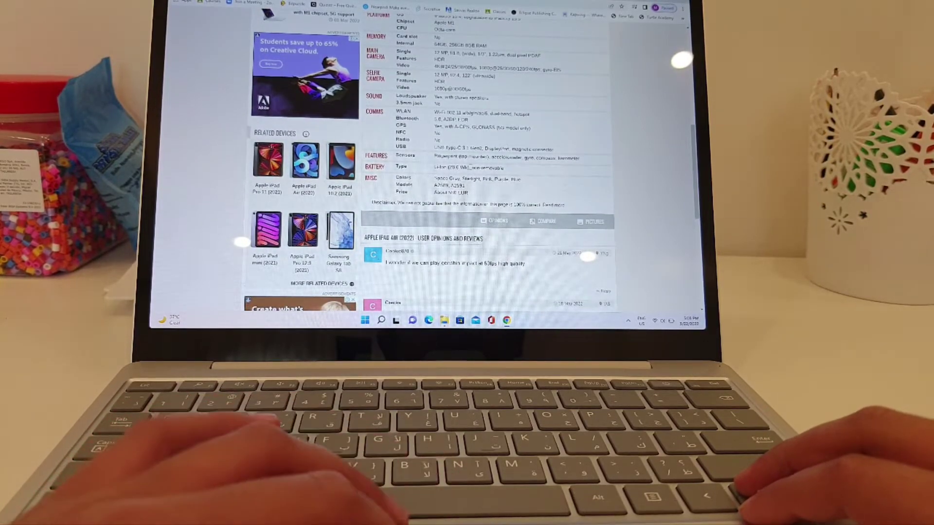
key(Home)
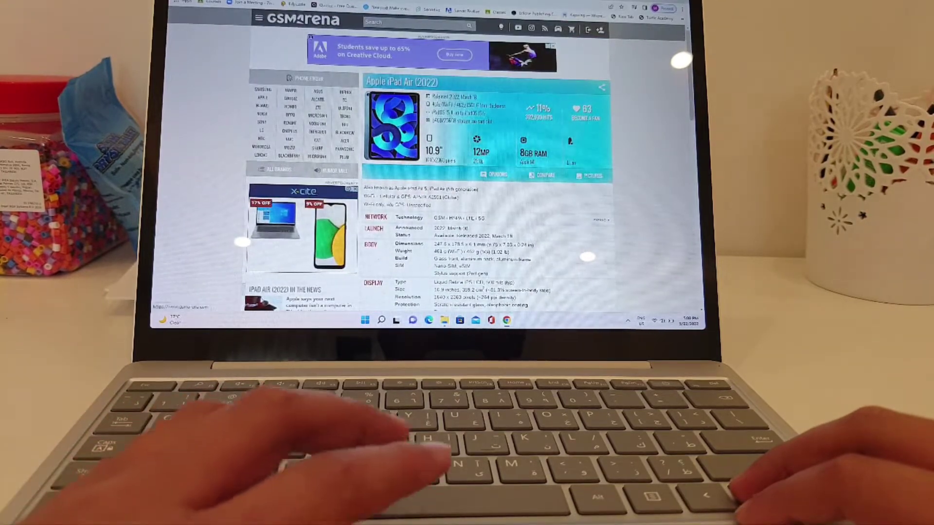
Browse X-cite's iPad Air 2022 models and KD prices, then go back to GSMArena.
key(ctrl+Tab)
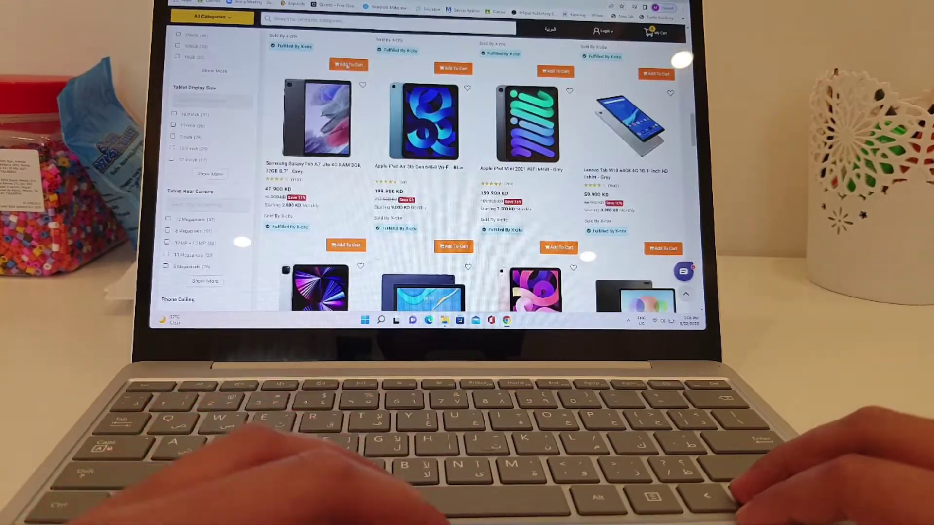
key(Home)
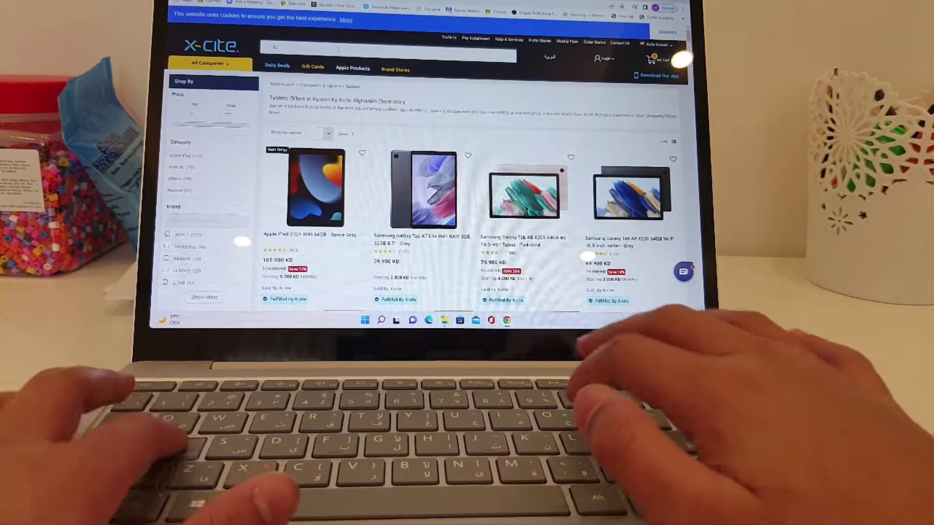
text(ipad air)
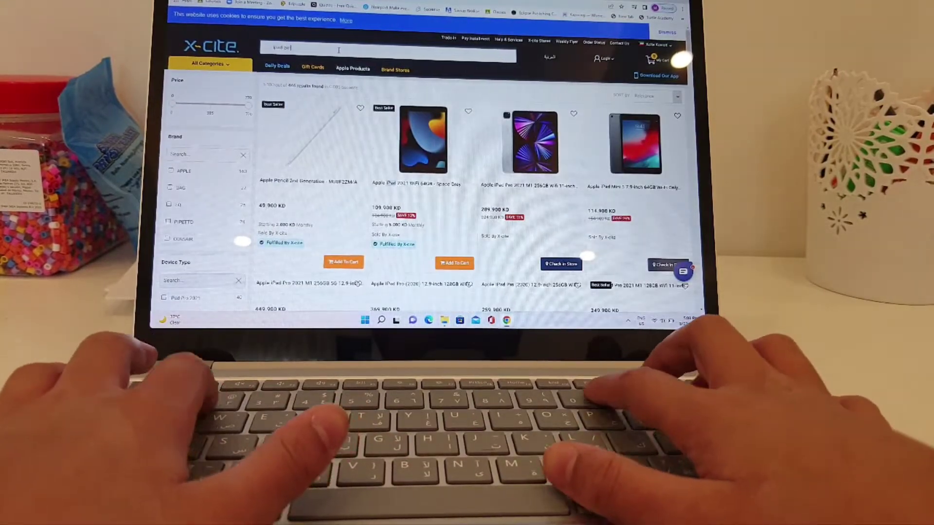
text( 2022)
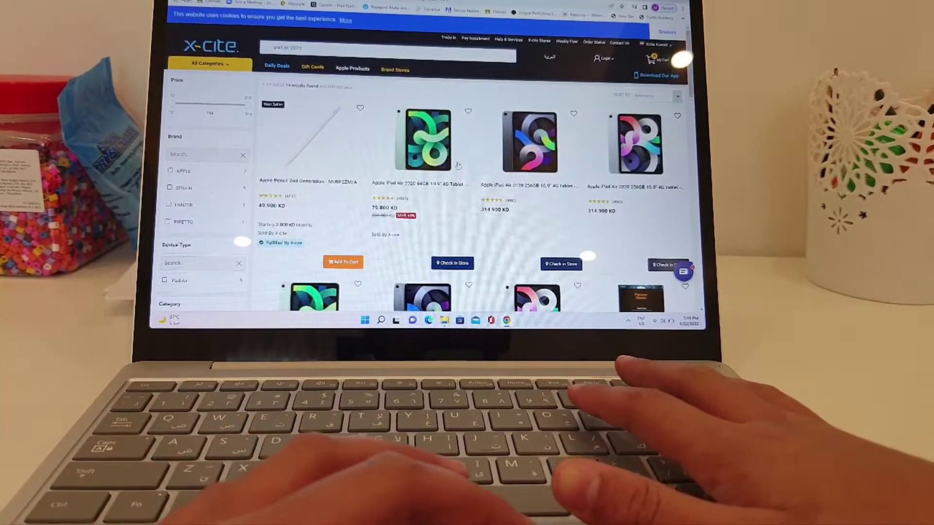
scroll(459, 166, down, 3)
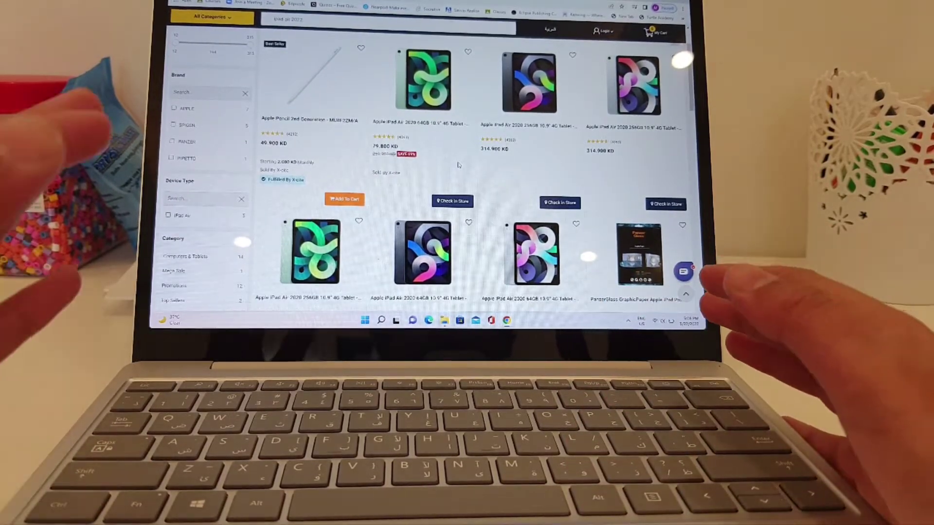
scroll(459, 145, down, 1)
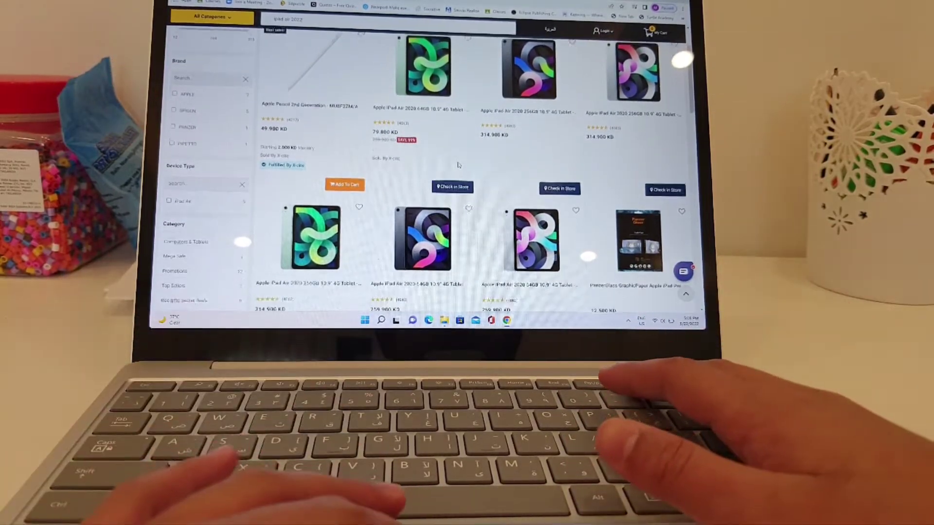
scroll(460, 145, down, 1)
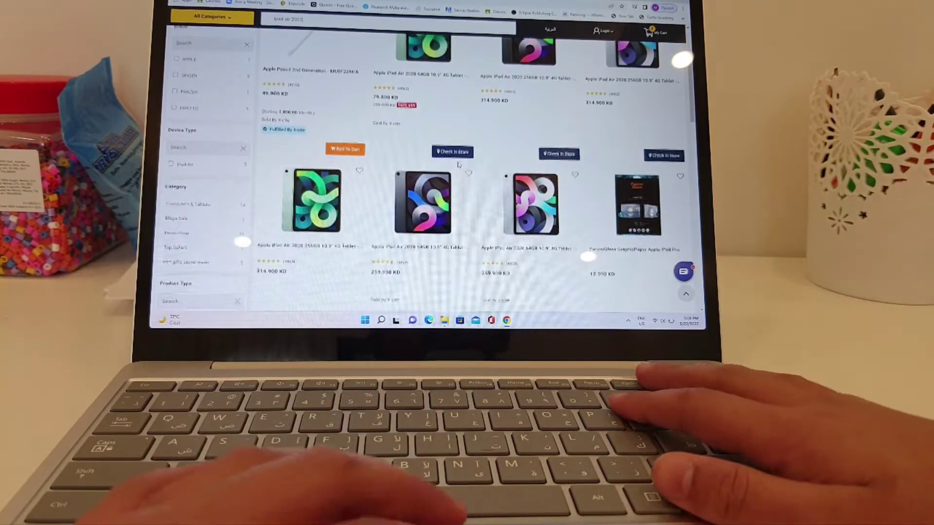
scroll(459, 165, down, 1)
scroll(459, 165, down, 1)
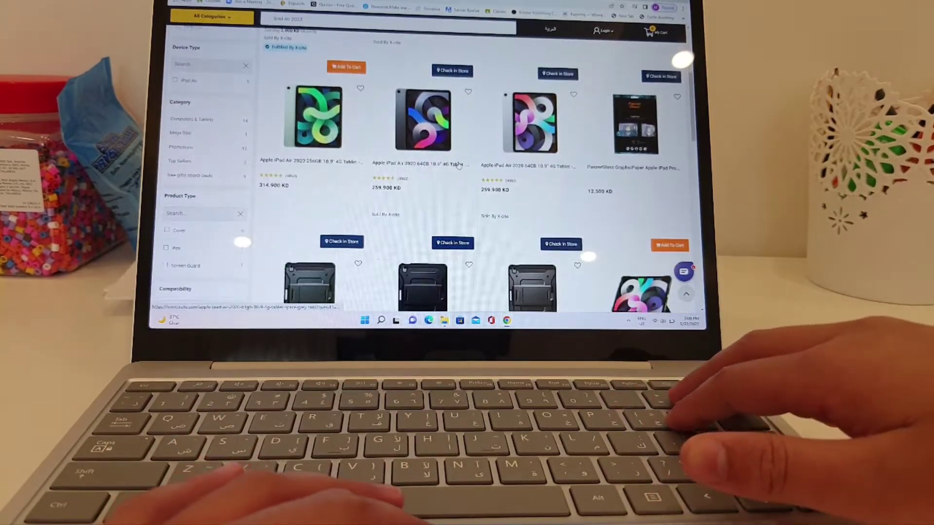
scroll(459, 165, up, 2)
scroll(467, 191, up, 2)
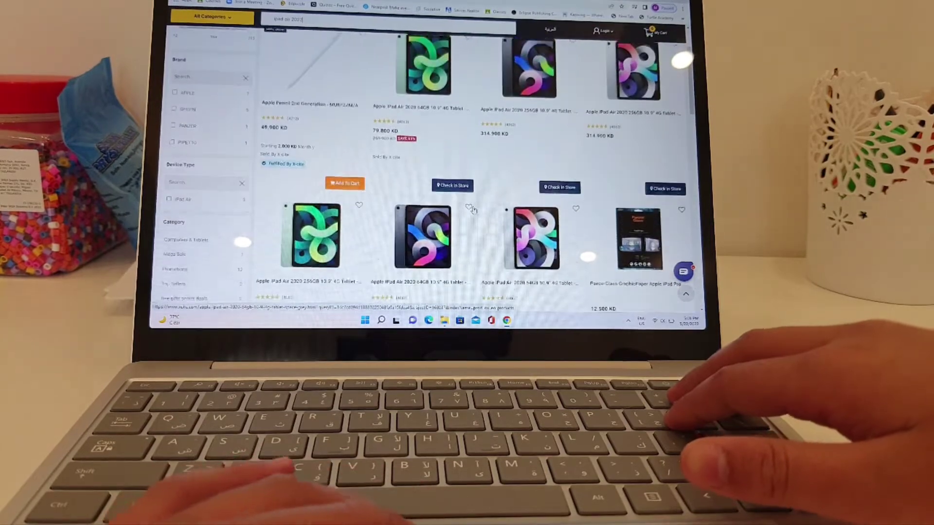
scroll(473, 212, up, 1)
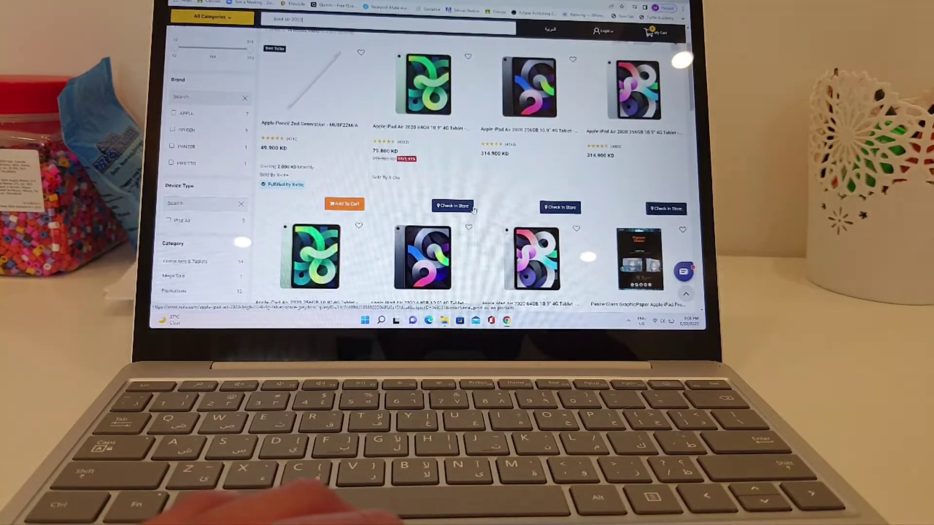
scroll(451, 138, down, 2)
scroll(491, 169, down, 2)
scroll(490, 167, down, 5)
scroll(491, 167, down, 3)
scroll(490, 167, up, 6)
scroll(492, 168, up, 2)
scroll(491, 168, up, 1)
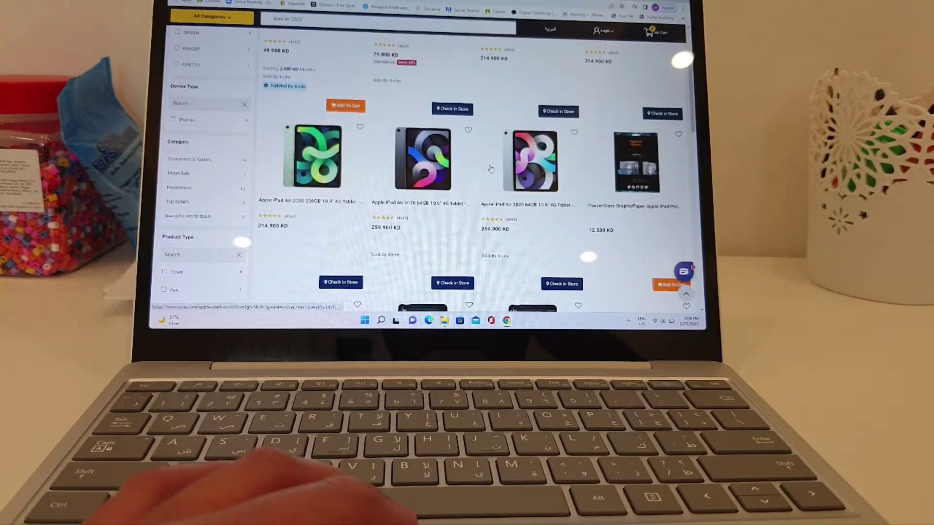
scroll(491, 170, up, 1)
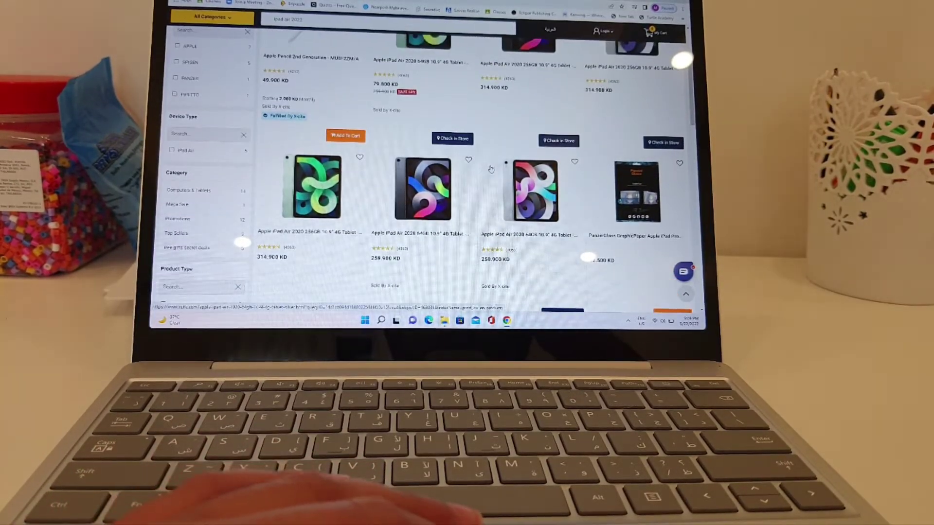
scroll(491, 169, down, 1)
scroll(491, 168, up, 1)
key(super+d)
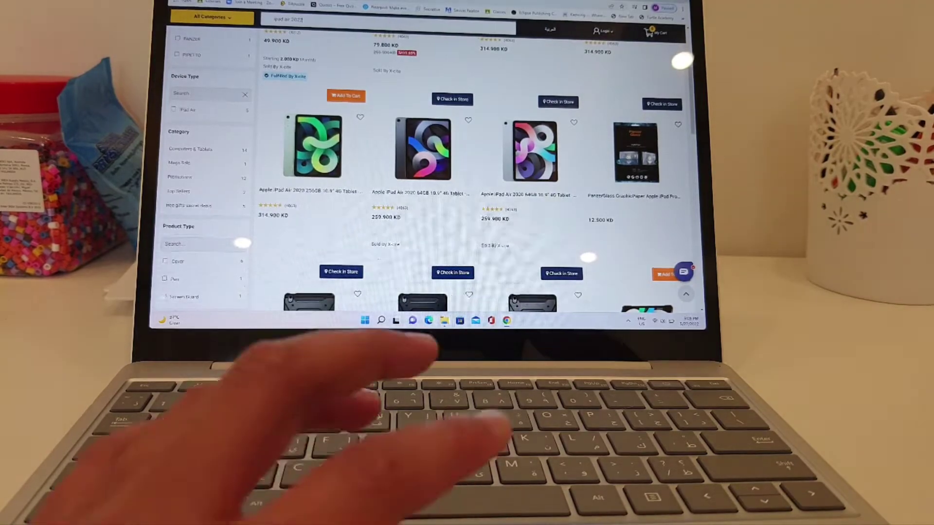
key(alt+Tab)
scroll(431, 169, down, 5)
scroll(431, 169, down, 3)
scroll(431, 168, down, 2)
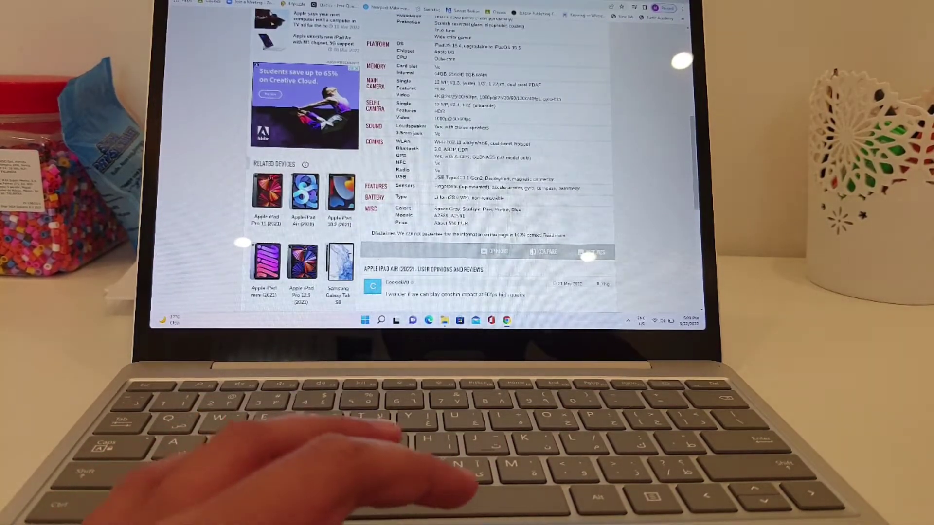
Search Google for '550 euros to kwd', getting 177.82 KWD, then return to GSMArena.
key(ctrl+t)
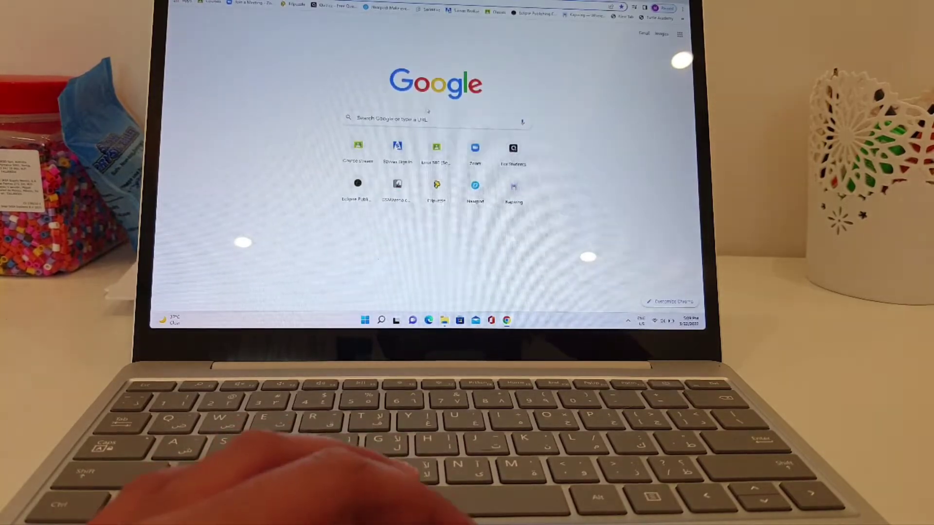
click(427, 117)
text(550 k)
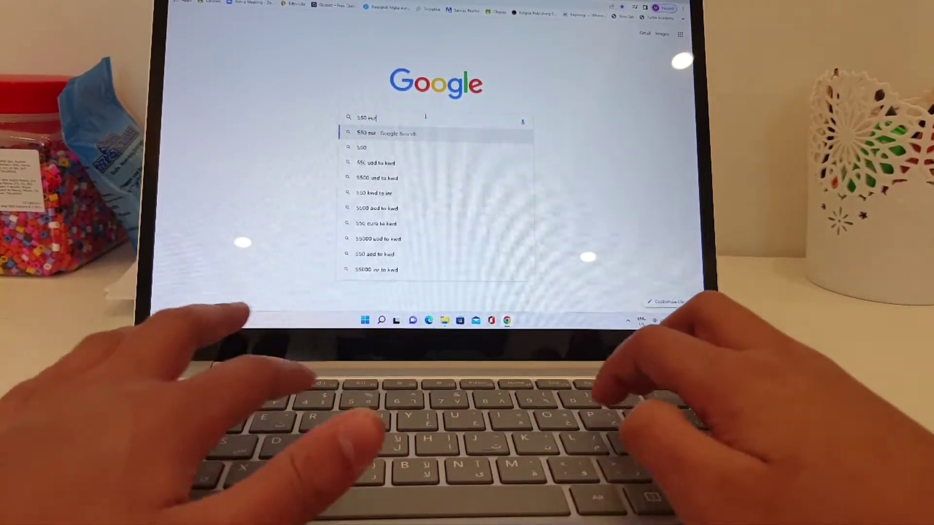
text(os to kwd)
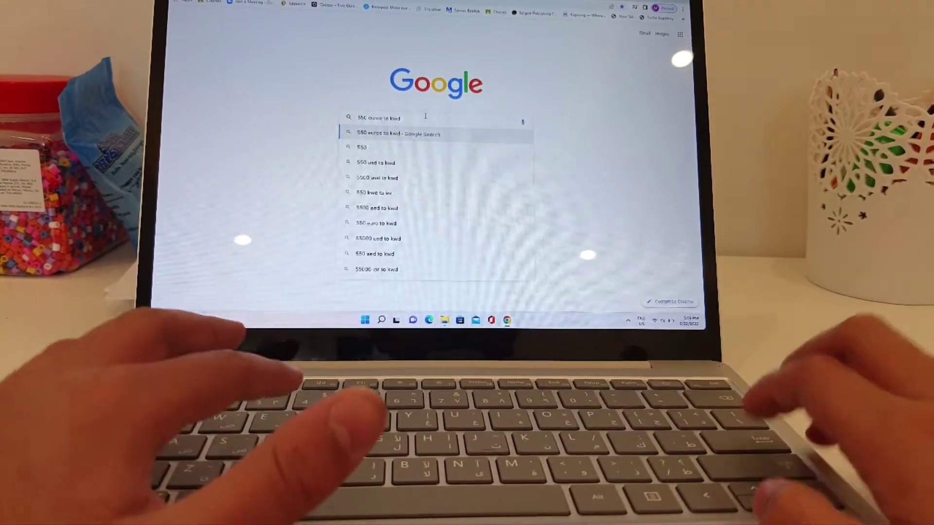
key(Return)
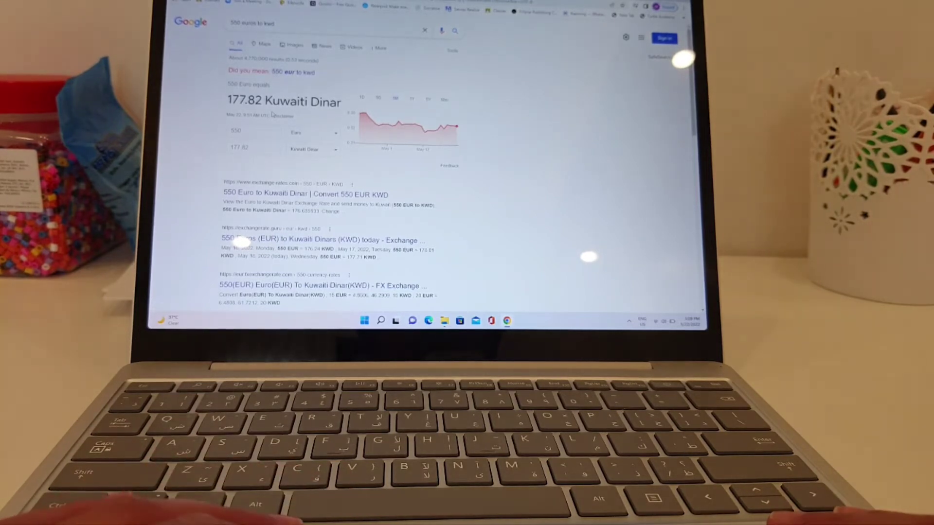
scroll(423, 168, down, 1)
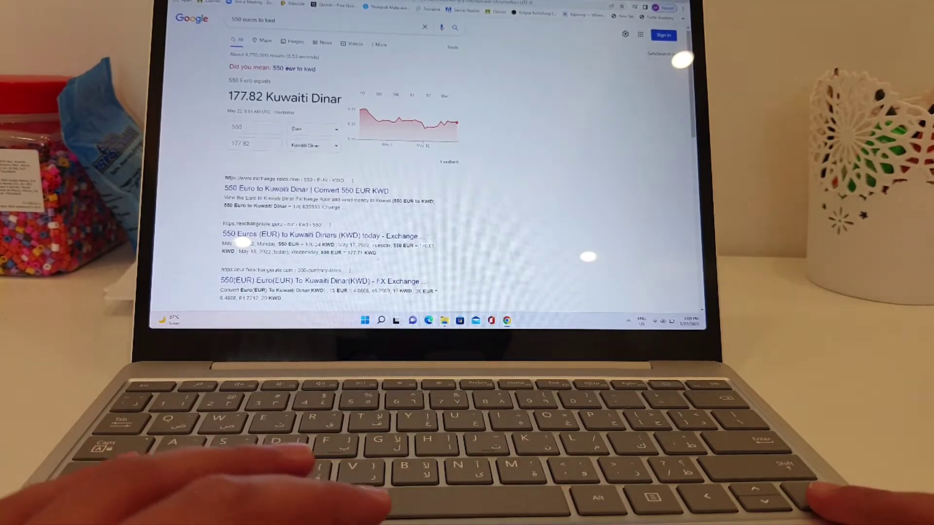
key(ctrl+Tab)
key(ctrl+Tab)
key(ctrl+Tab)
mouse_move(432, 139)
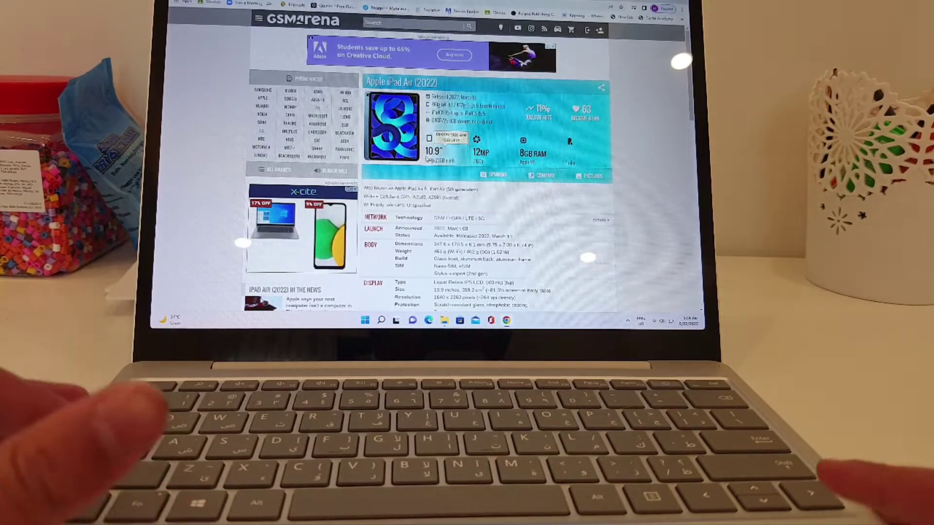